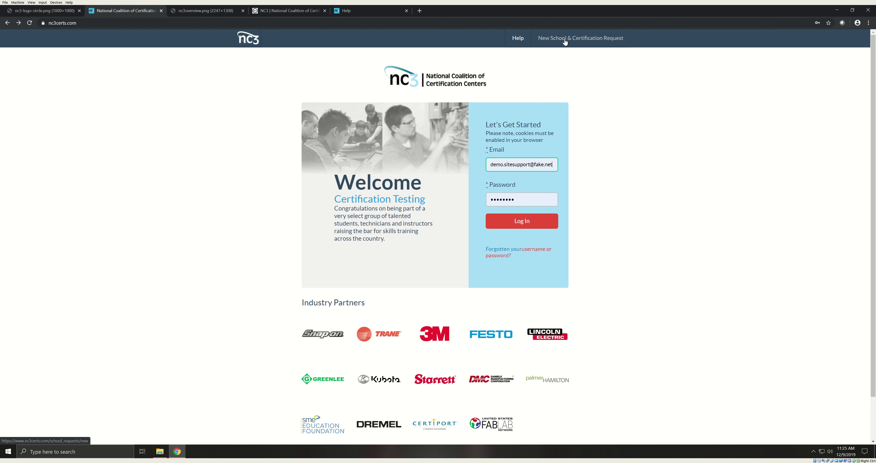
pyautogui.click(565, 41)
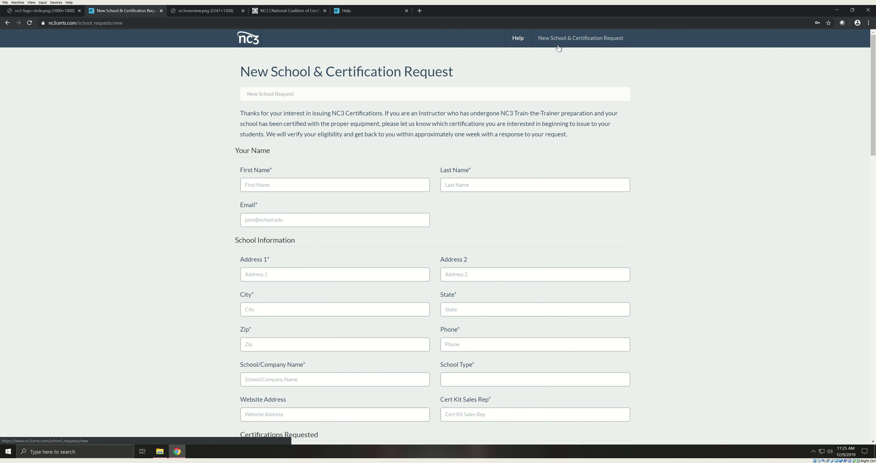
pyautogui.click(7, 22)
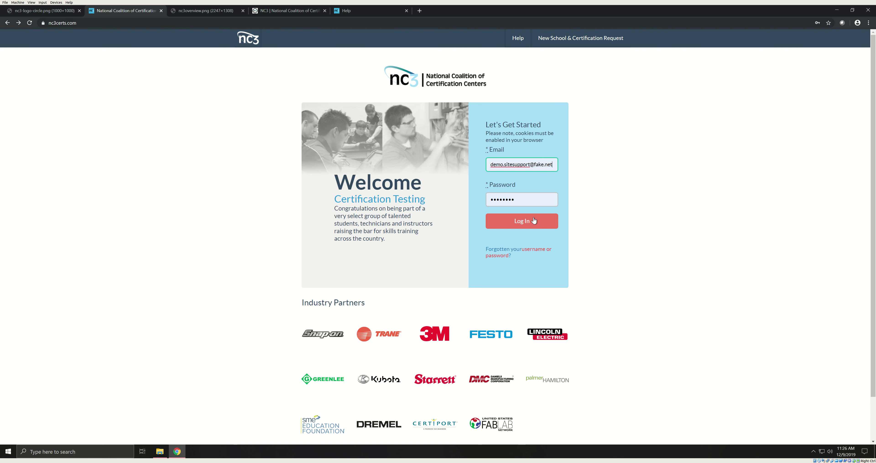
# Step: Log in, scroll to the end of the End User License Agreement and accept it
pyautogui.click(533, 220)
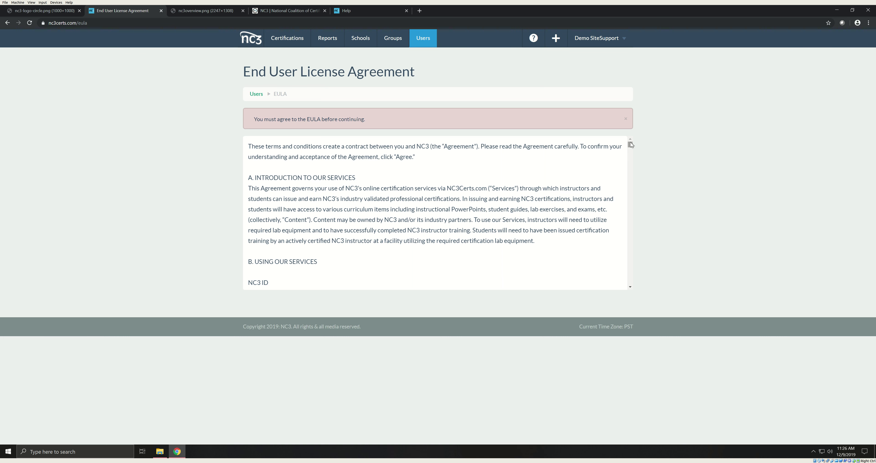
pyautogui.moveTo(630, 142); pyautogui.dragTo(631, 285)
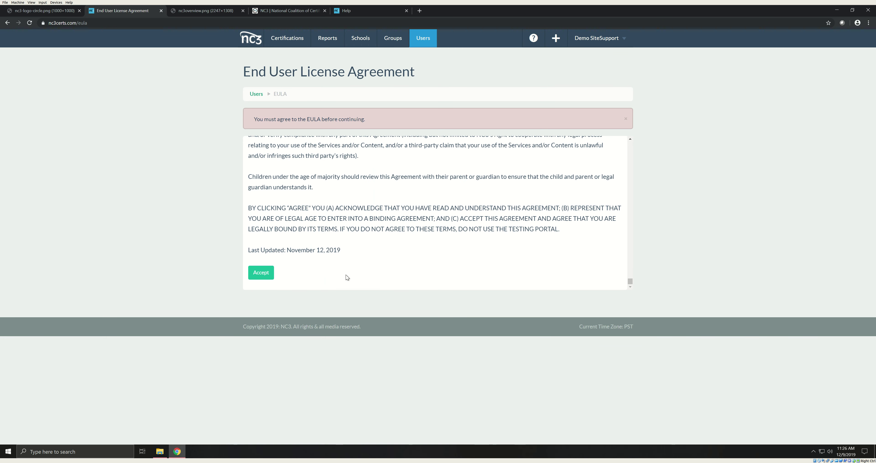
pyautogui.click(264, 274)
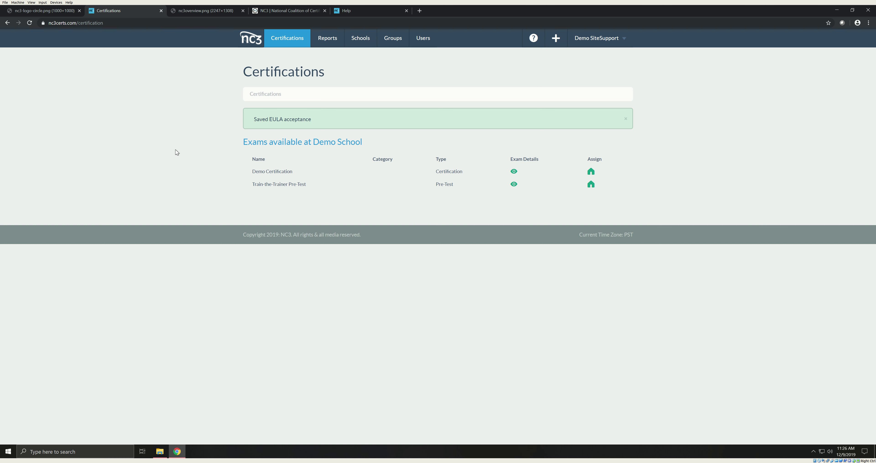
# Step: Glance at the nc3.net homepage, then view nc3overview.png enlarged to full size
pyautogui.click(197, 12)
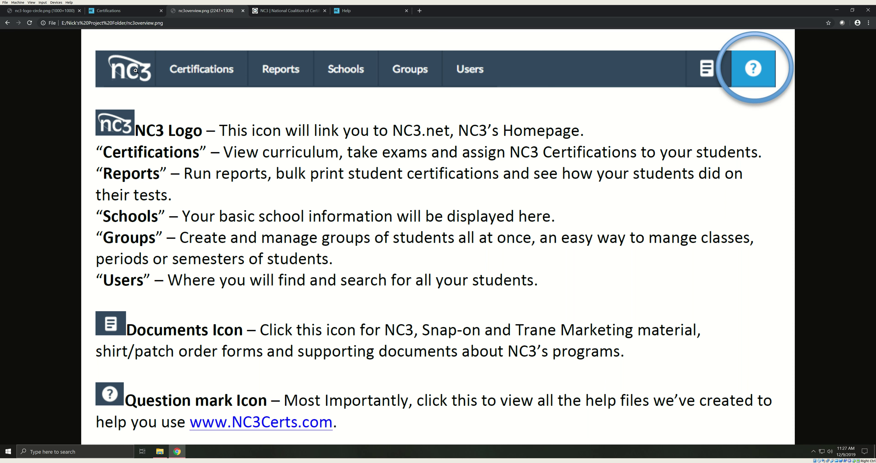
pyautogui.click(277, 12)
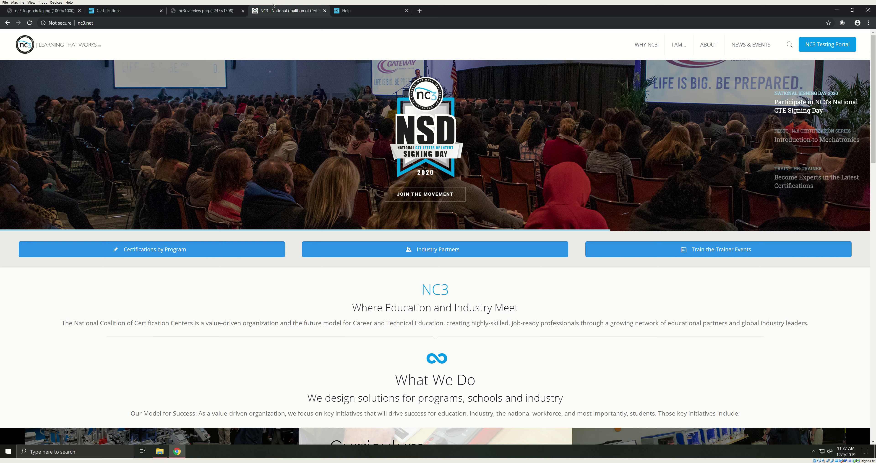
pyautogui.click(201, 12)
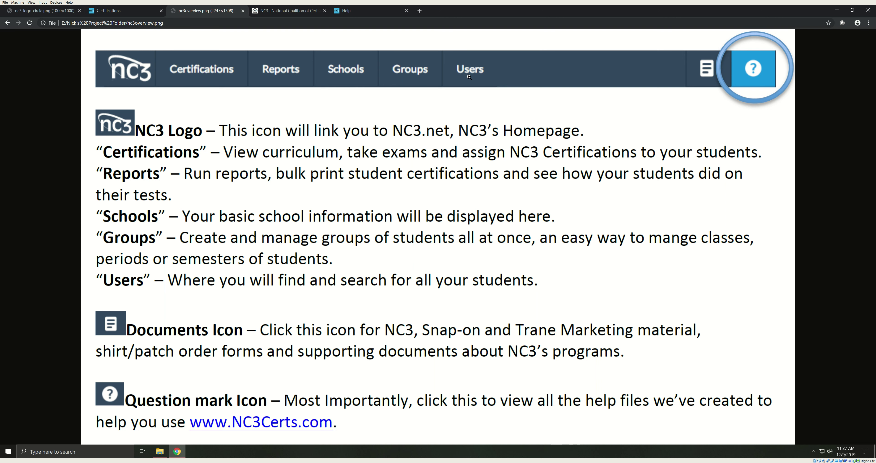
pyautogui.click(695, 73)
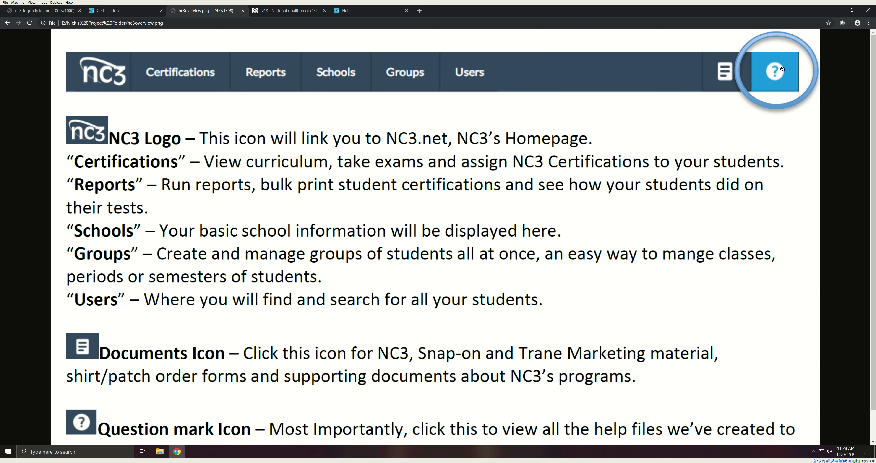
# Step: Browse the portal's Help articles, then return to the Certifications page
pyautogui.click(370, 10)
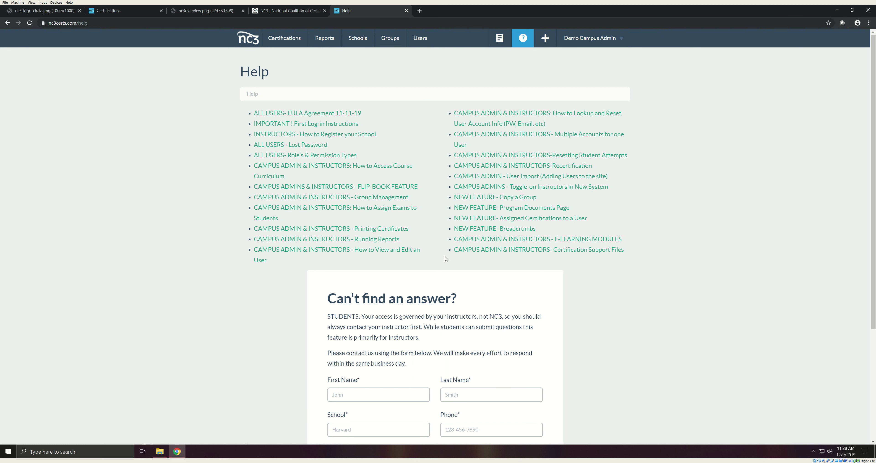
pyautogui.scroll(-5, 445, 257)
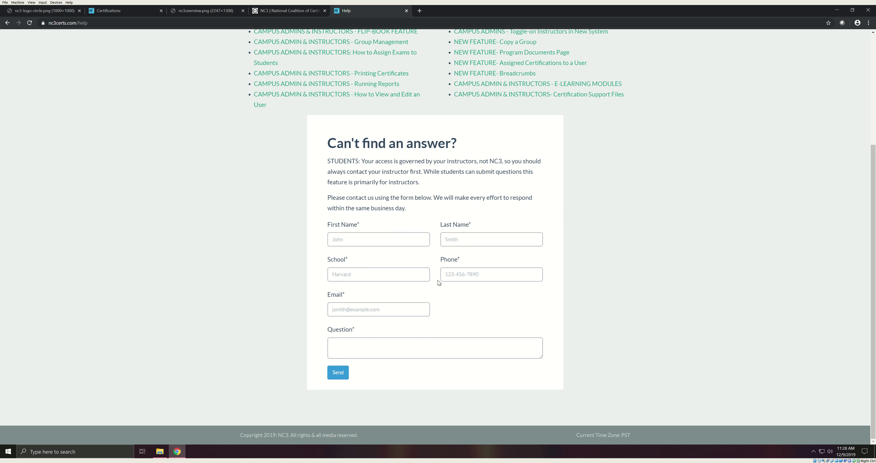
pyautogui.scroll(10, 438, 275)
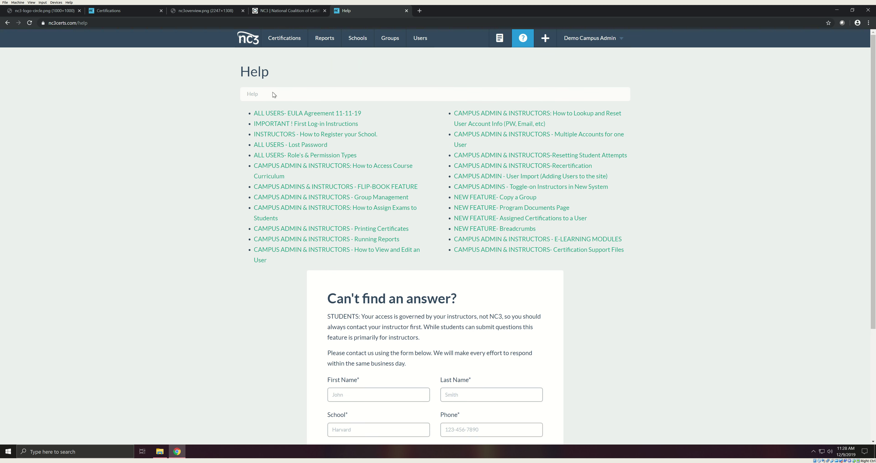
pyautogui.click(112, 10)
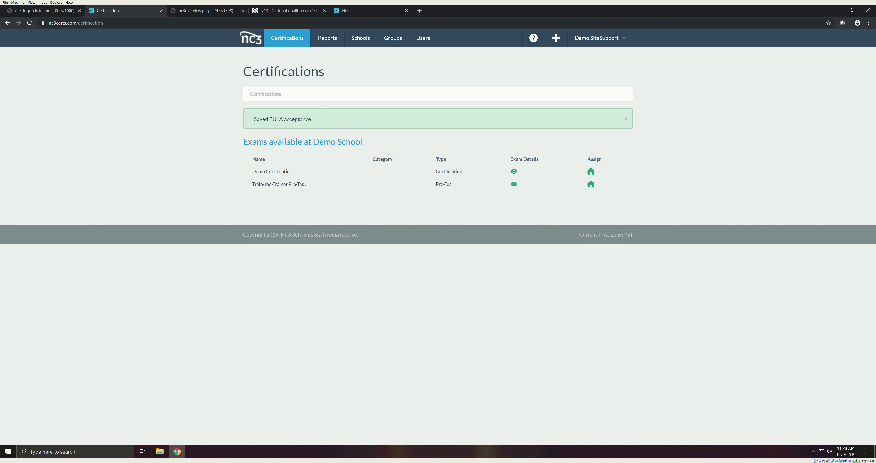
# Step: From the Groups list, add a group named Demo Group 3 assigned to Demo School and save it
pyautogui.click(393, 38)
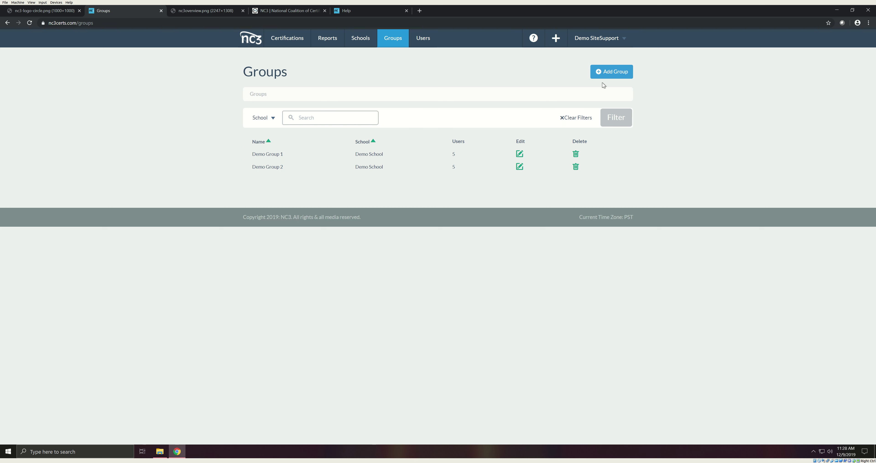
pyautogui.click(604, 75)
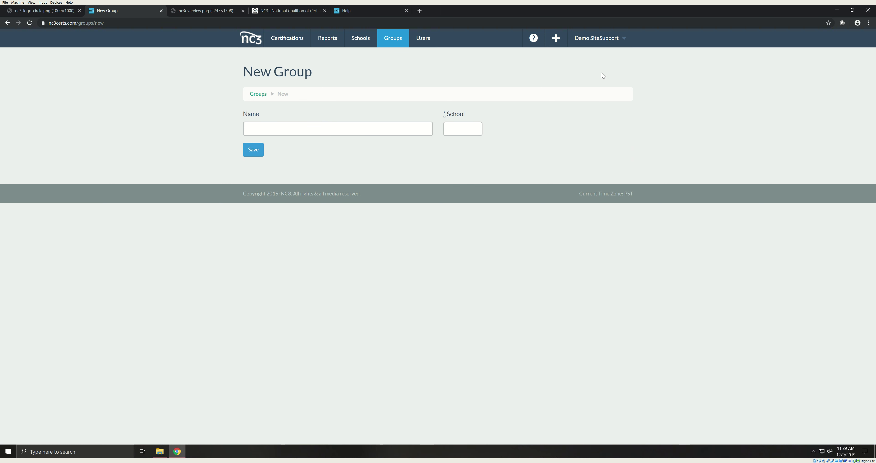
pyautogui.click(325, 132)
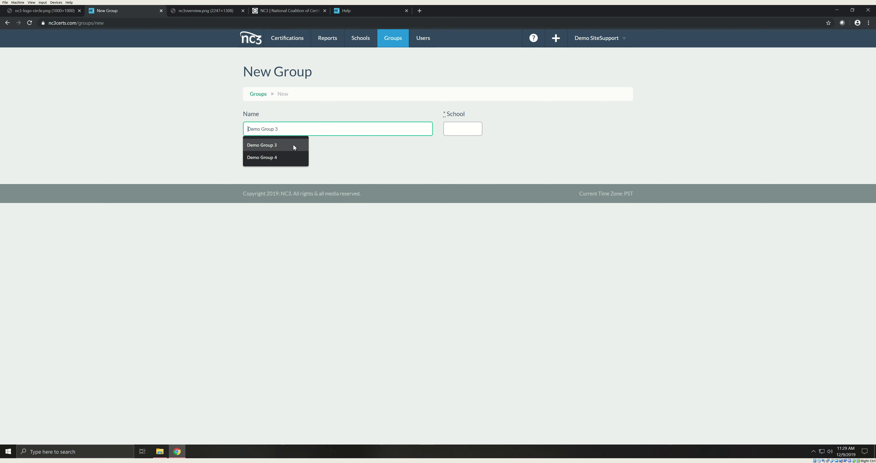
pyautogui.click(288, 146)
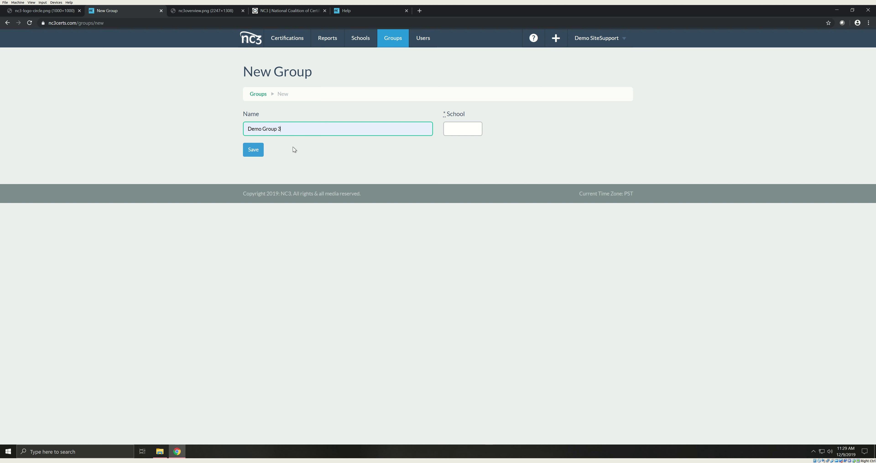
pyautogui.click(467, 132)
pyautogui.click(466, 144)
pyautogui.click(256, 150)
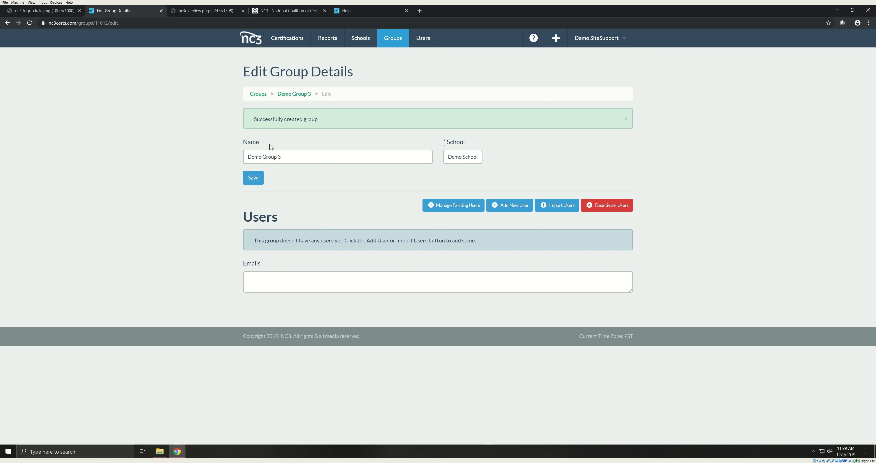
# Step: Download the Import Users template for the group and open user_template.xlsx
pyautogui.click(568, 203)
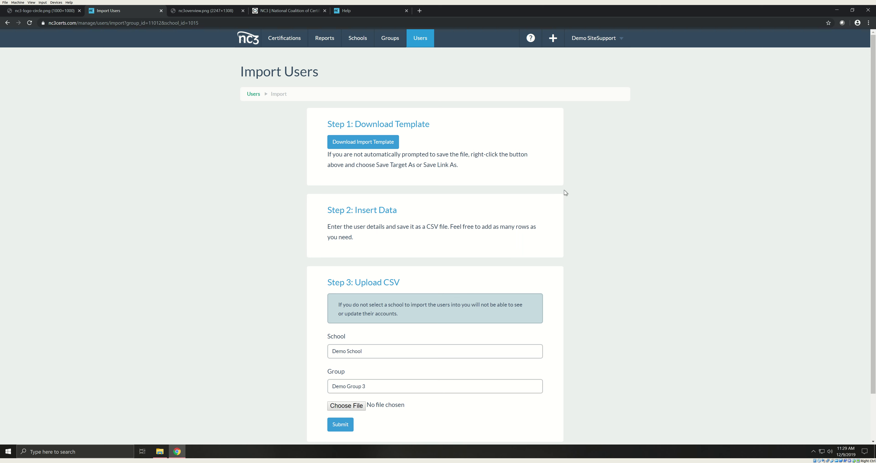
pyautogui.click(360, 142)
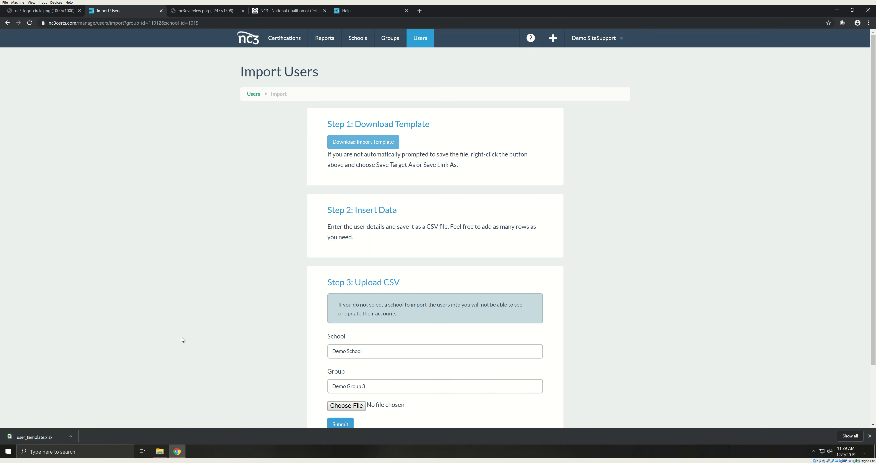
pyautogui.click(36, 435)
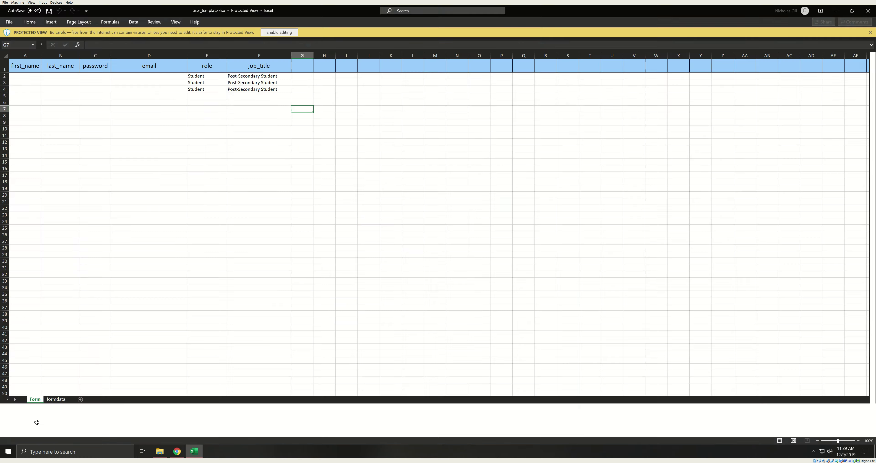
# Step: Enable editing and fill row 2 with the demo student's first name, last name and password
pyautogui.click(276, 33)
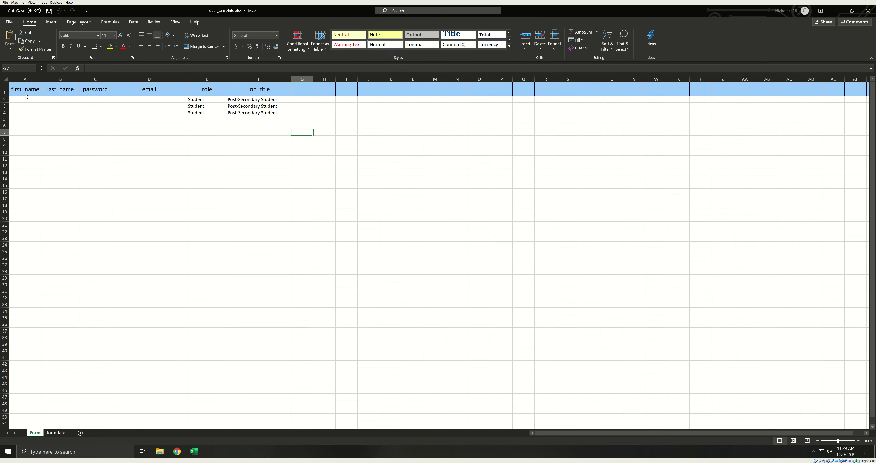
pyautogui.click(27, 99)
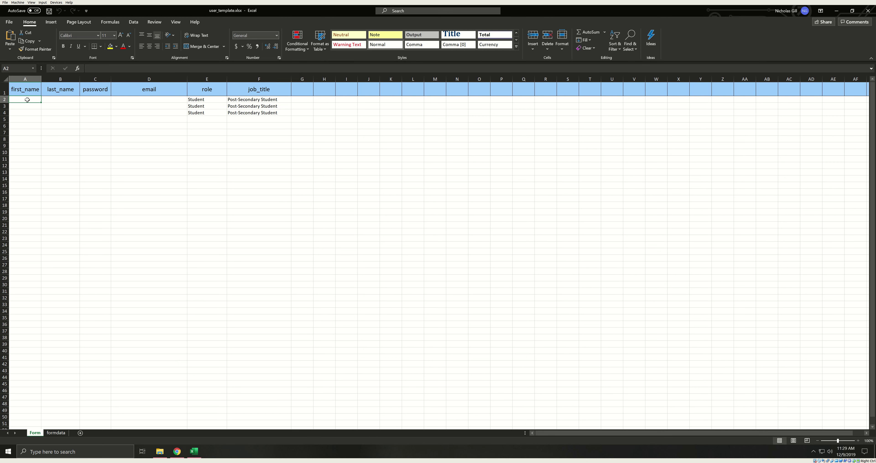
pyautogui.write('Demo')
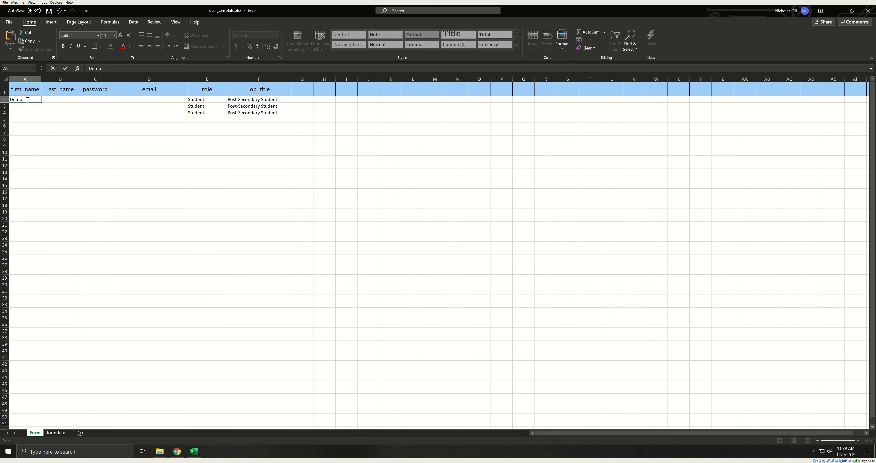
pyautogui.press('Tab')
pyautogui.write('Stu')
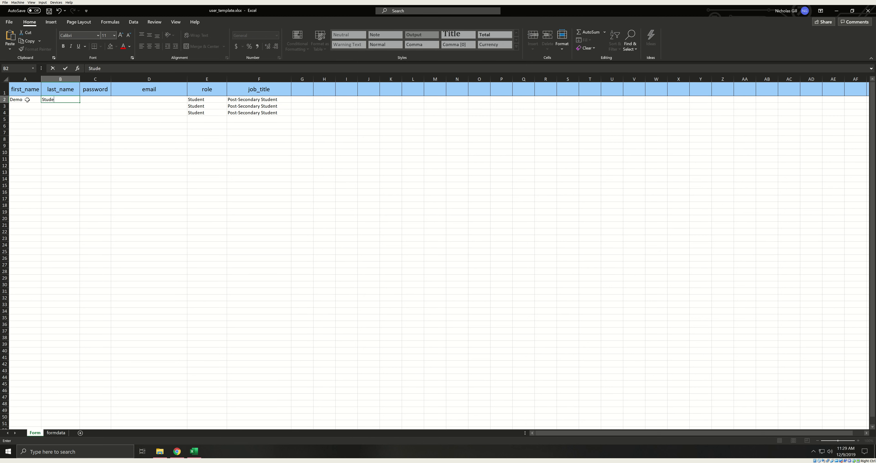
pyautogui.write('dent11')
pyautogui.click(97, 100)
pyautogui.write('changeme')
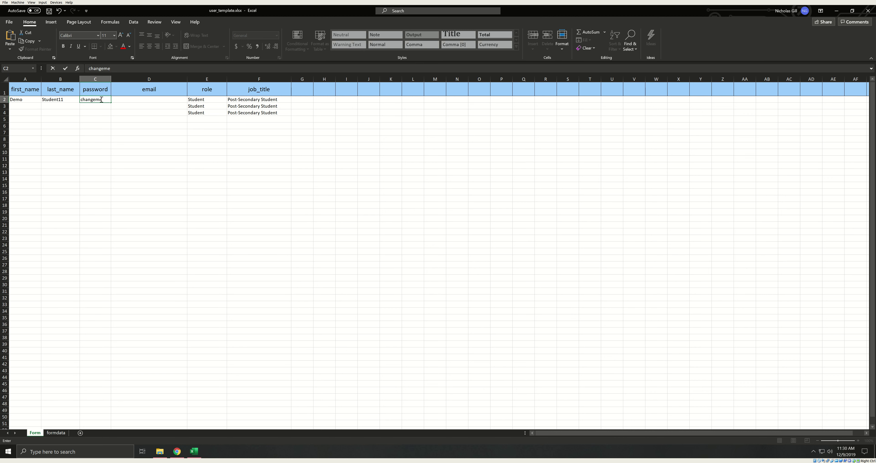
# Step: Enter the student's e-mail address in D2 and check row 2's role and job title
pyautogui.click(130, 98)
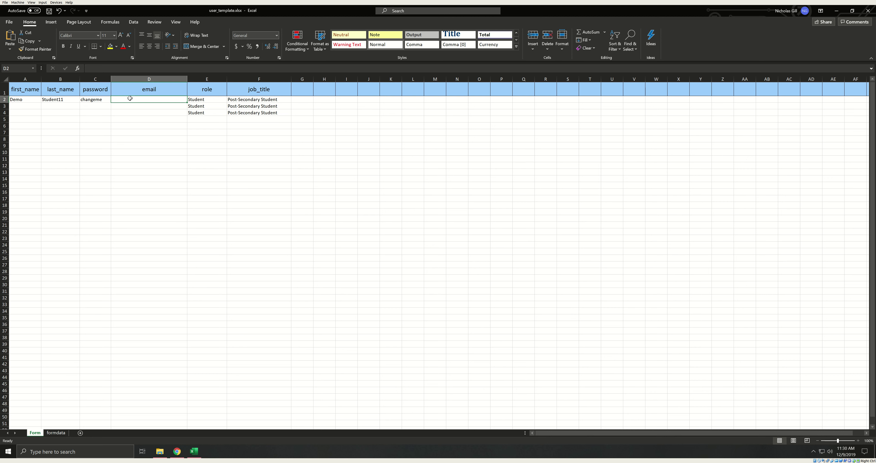
pyautogui.write('demo.student11@fake.net')
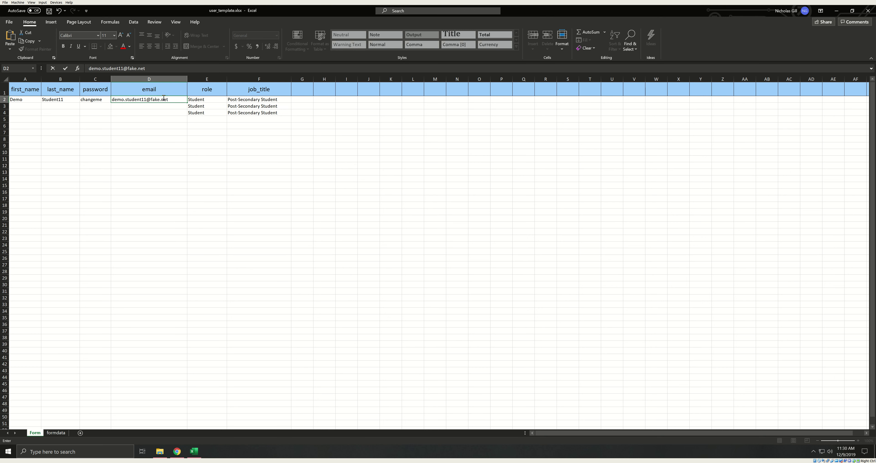
pyautogui.click(204, 99)
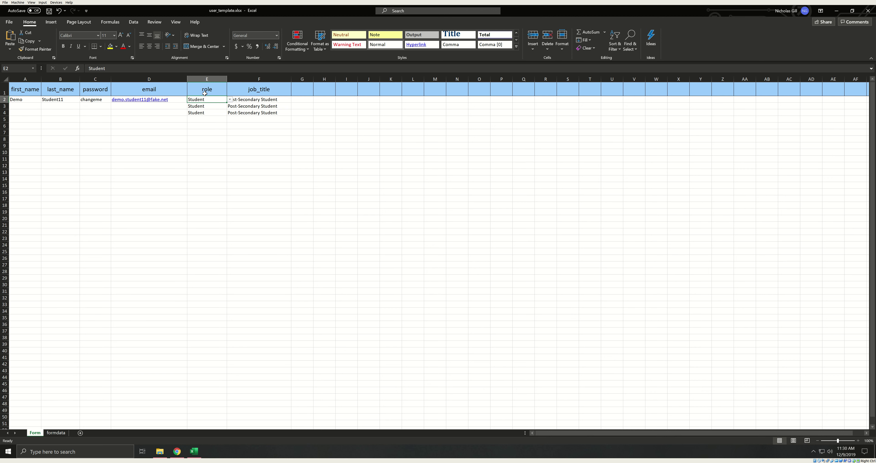
pyautogui.click(280, 100)
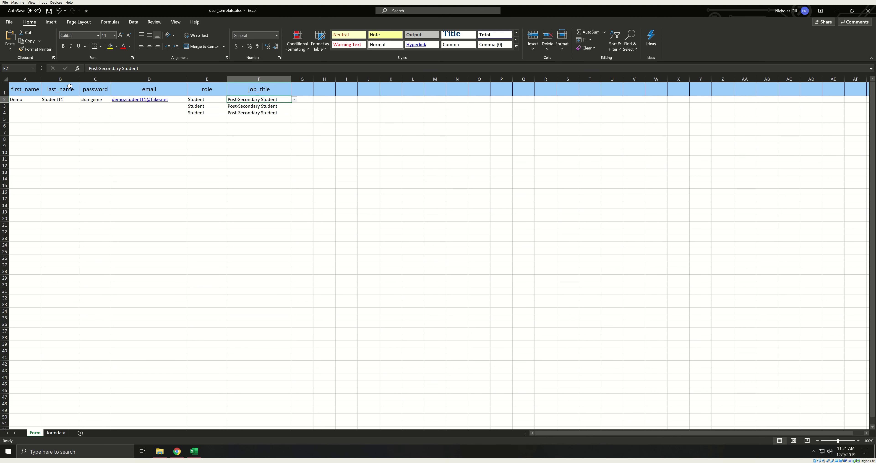
pyautogui.click(30, 106)
# Step: Paste four more students into rows 3–6 and set row 4's role to Student
pyautogui.hotkey('ctrl', 'v')
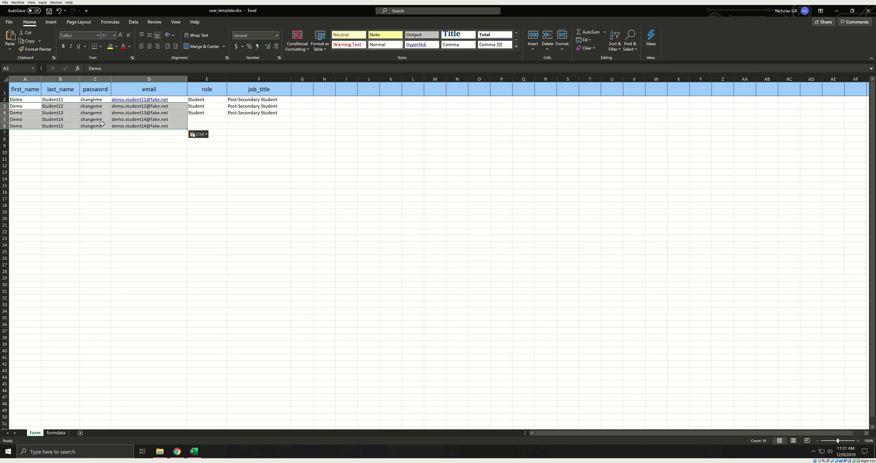
pyautogui.click(206, 114)
pyautogui.write('Stud')
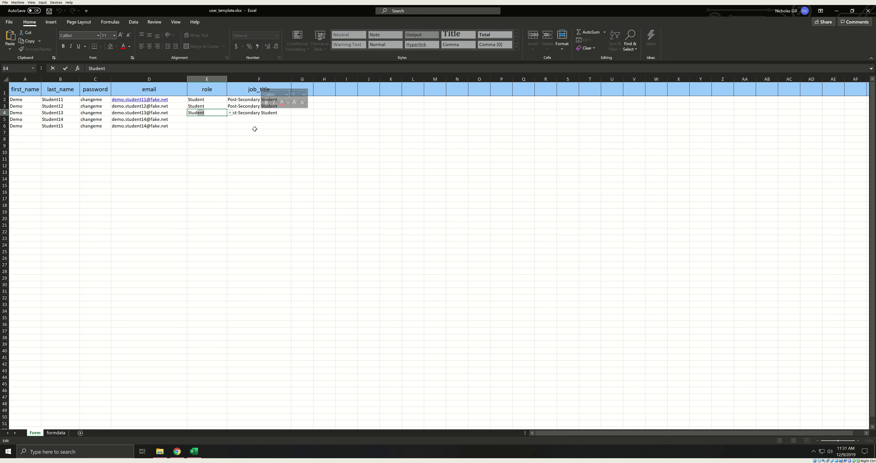
pyautogui.click(238, 123)
# Step: Copy row 4's Student and Post-Secondary Student values into rows 5–6
pyautogui.moveTo(217, 113); pyautogui.dragTo(246, 114)
pyautogui.hotkey('ctrl', 'c')
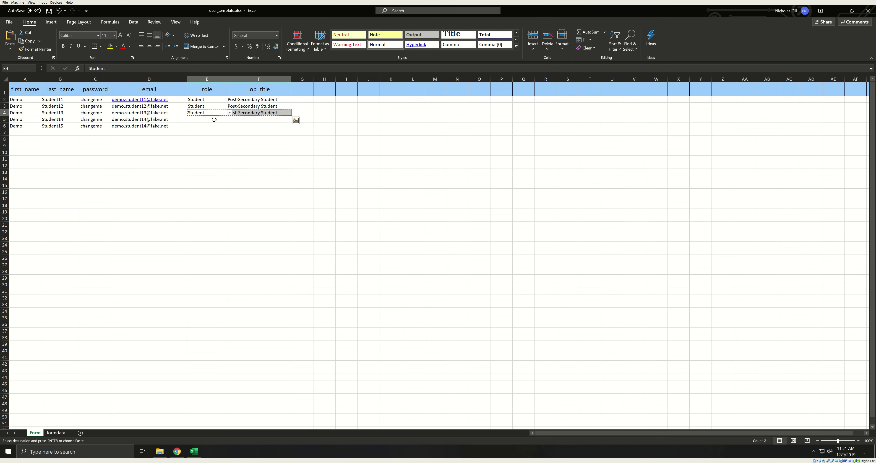
pyautogui.moveTo(194, 118); pyautogui.dragTo(238, 125)
pyautogui.hotkey('ctrl', 'v')
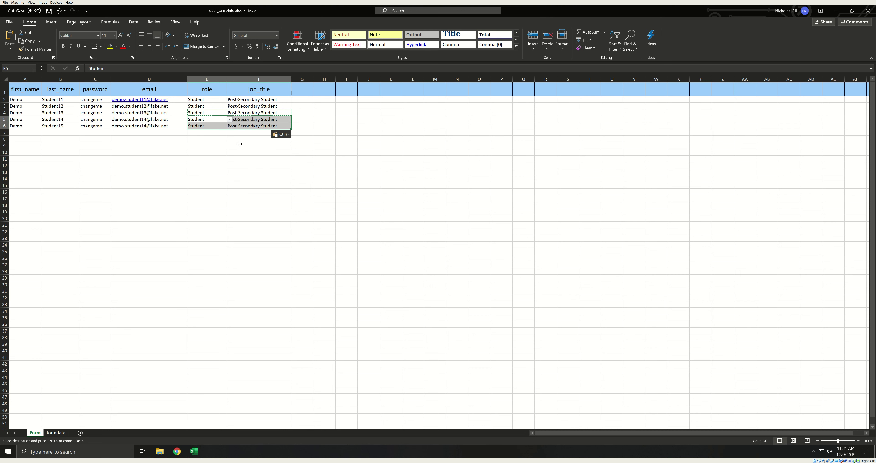
pyautogui.click(202, 211)
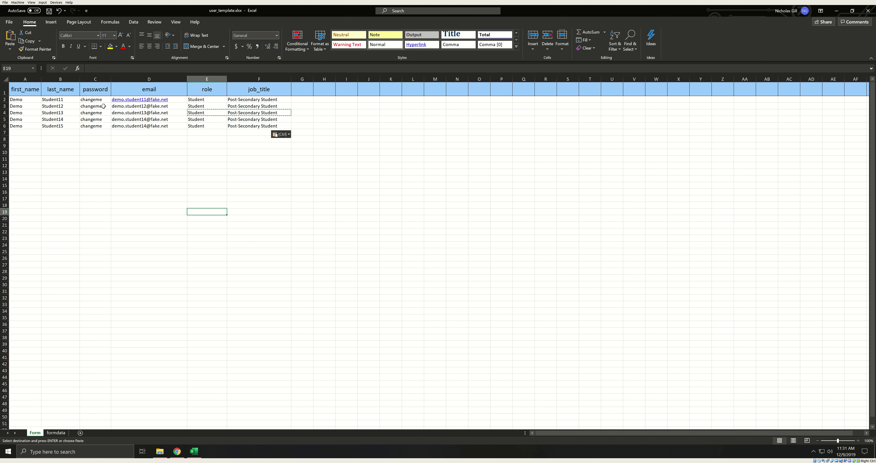
# Step: Save the workbook as demogroup3 in CSV (Comma delimited) format, keeping only the active sheet
pyautogui.click(9, 22)
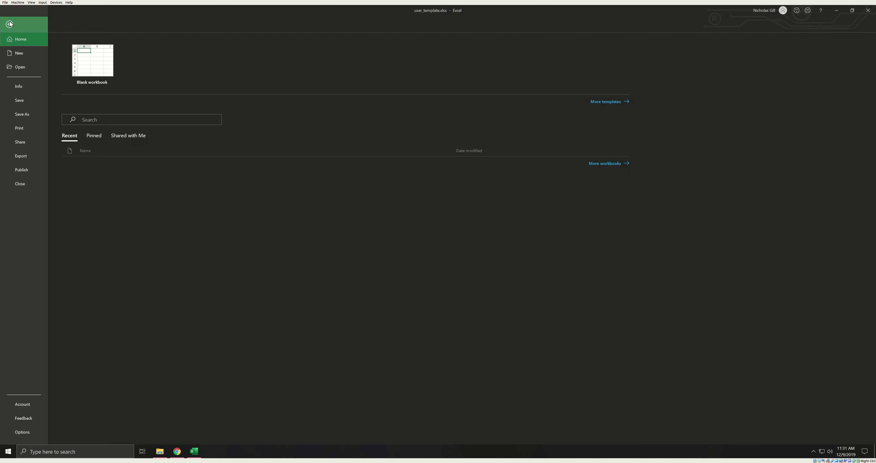
pyautogui.click(21, 115)
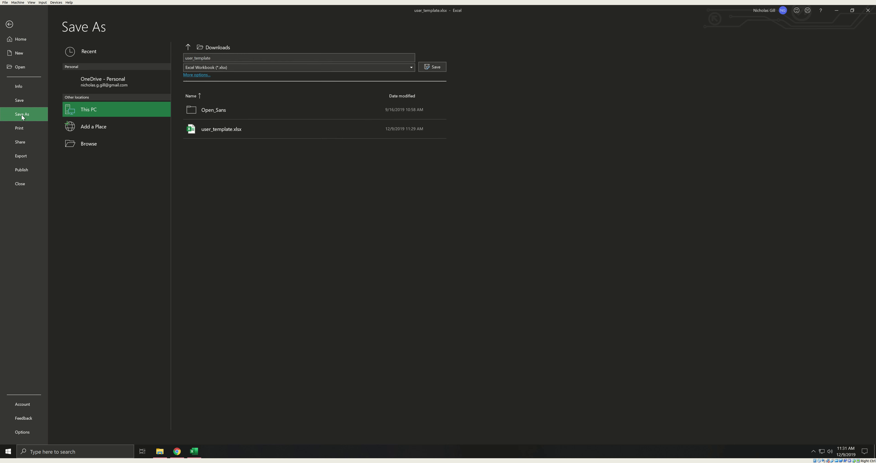
pyautogui.click(212, 59)
pyautogui.write('demogropu')
pyautogui.press('BackSpace')
pyautogui.press('BackSpace')
pyautogui.write('o')
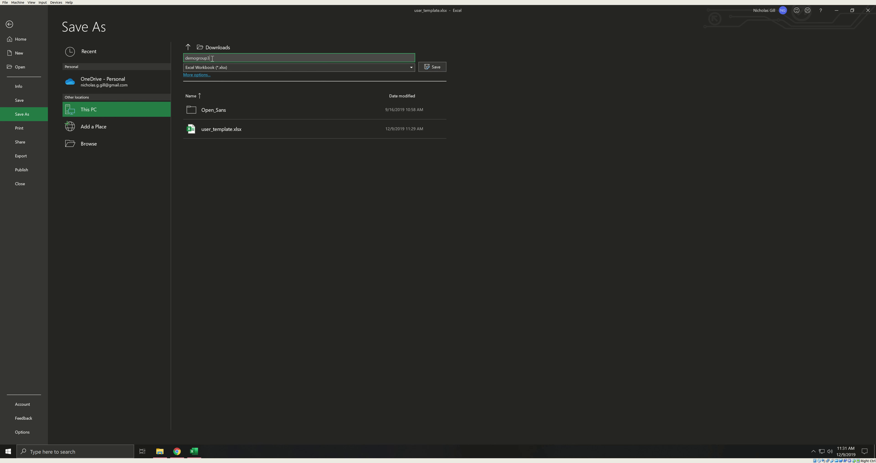
pyautogui.click(411, 68)
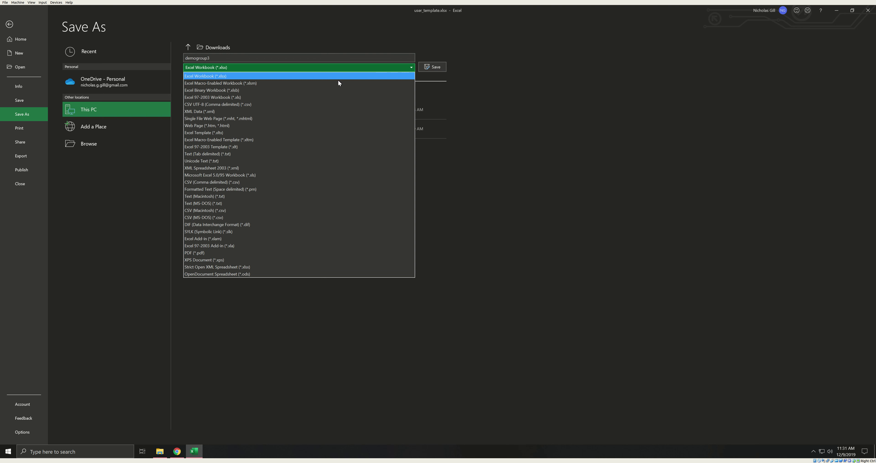
pyautogui.click(207, 182)
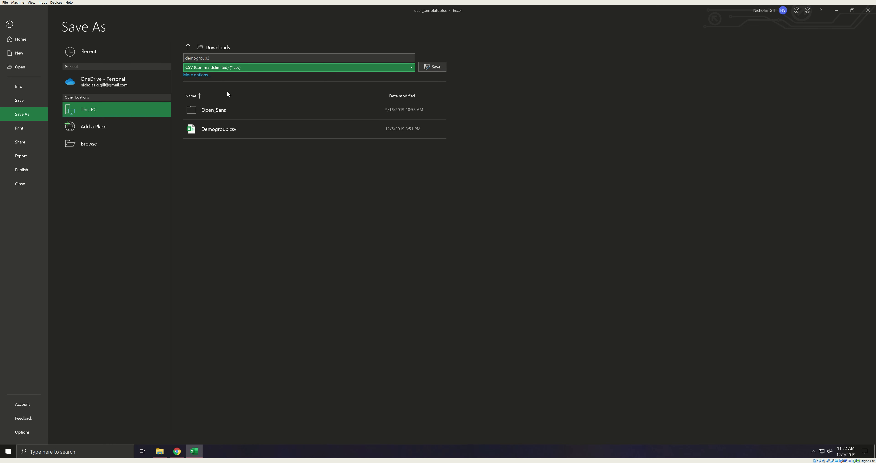
pyautogui.click(437, 67)
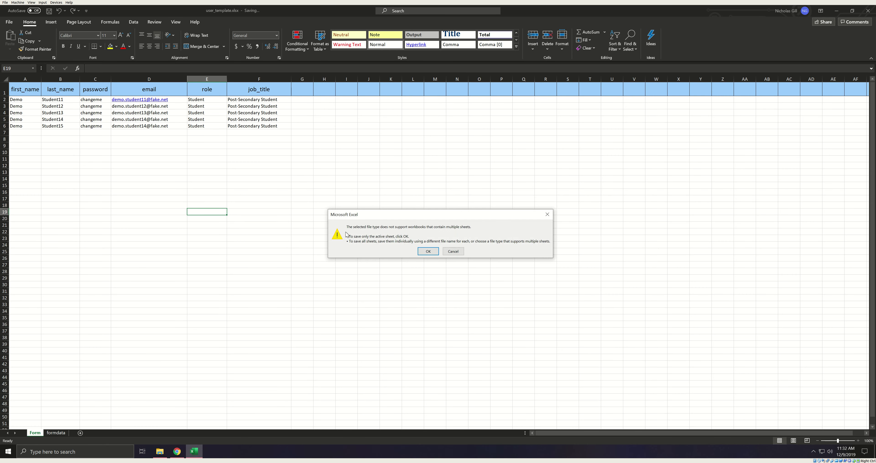
pyautogui.click(422, 250)
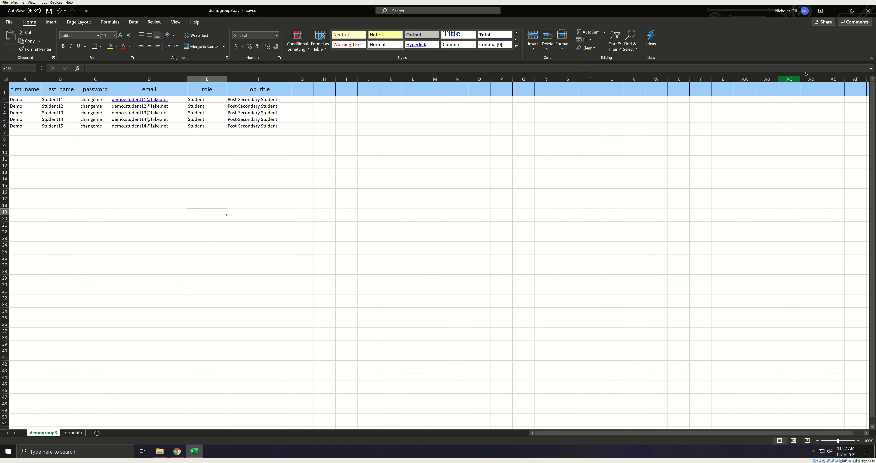
# Step: Close Excel and attach demogroup3.csv from Downloads in the Import Users file field
pyautogui.click(868, 11)
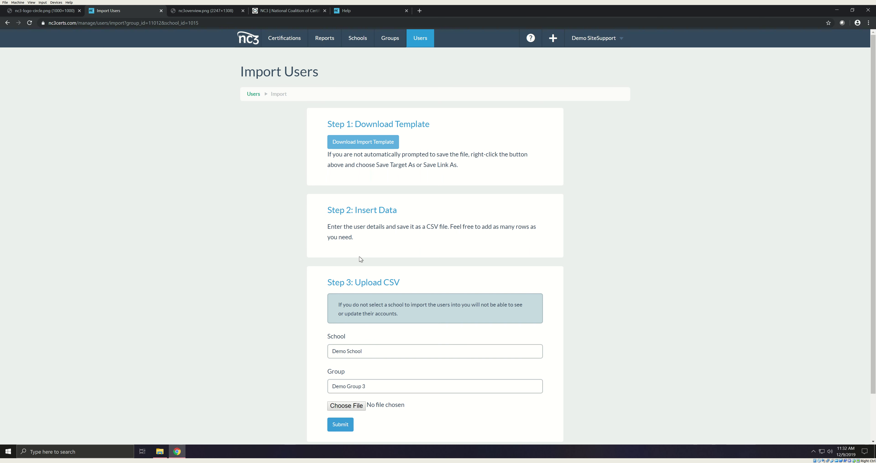
pyautogui.scroll(-2, 359, 259)
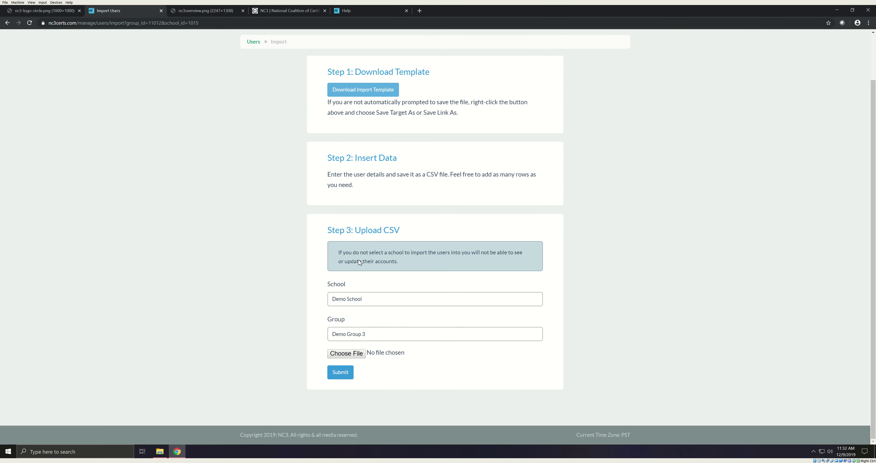
pyautogui.click(354, 355)
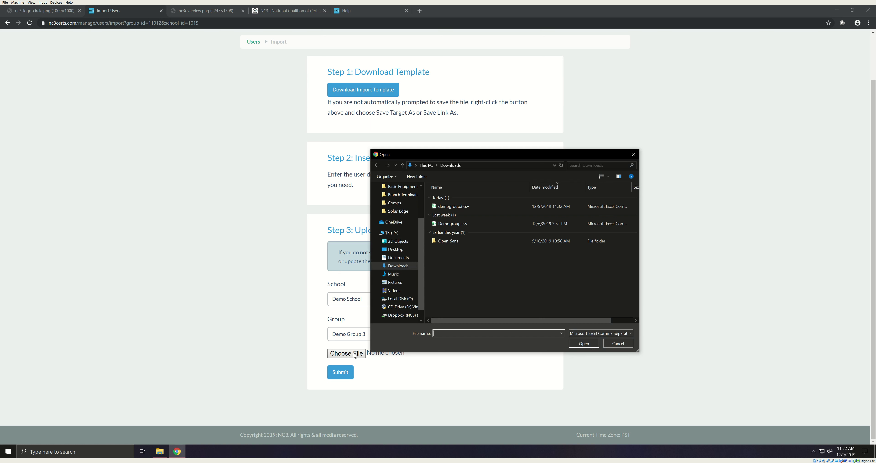
pyautogui.click(449, 209)
pyautogui.click(591, 347)
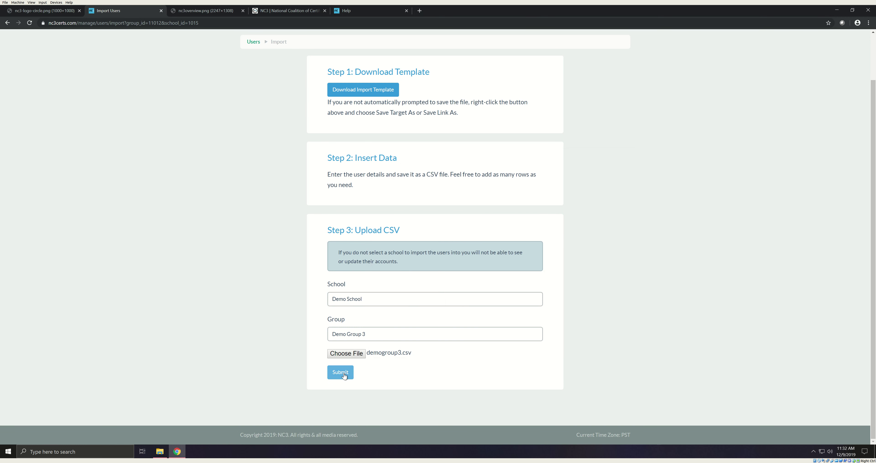
# Step: Submit the CSV import, review the success and name-mismatch error messages, then go to Certifications
pyautogui.click(345, 375)
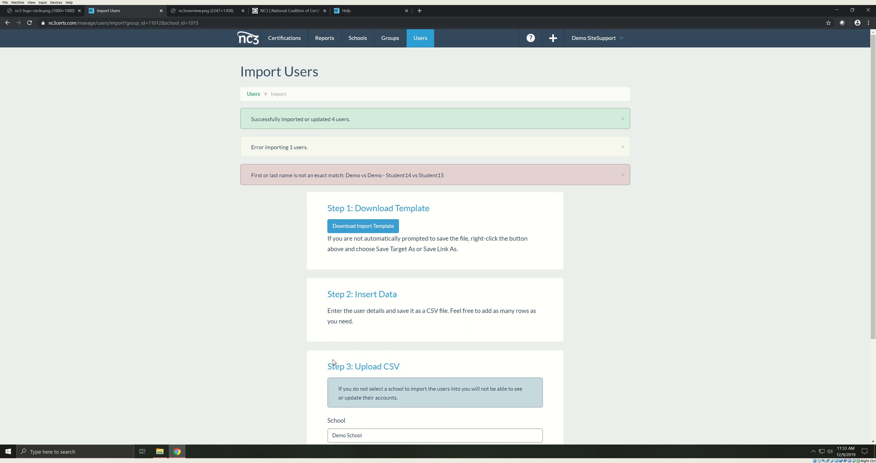
pyautogui.moveTo(446, 175); pyautogui.dragTo(221, 180)
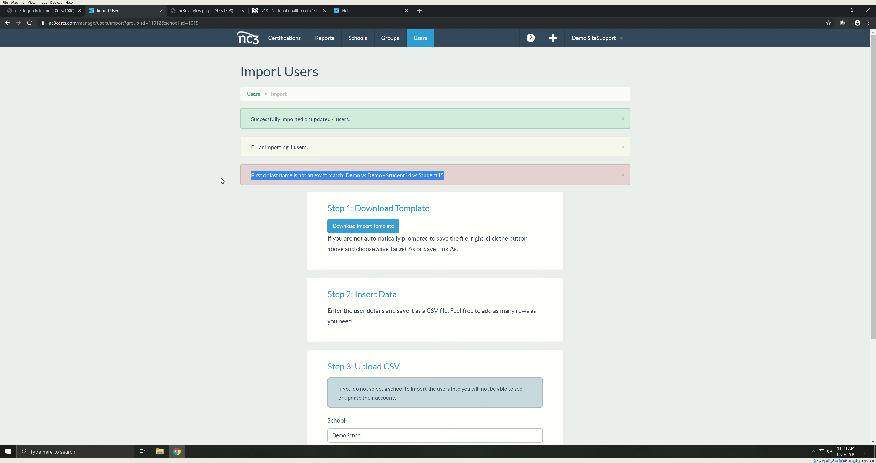
pyautogui.click(226, 340)
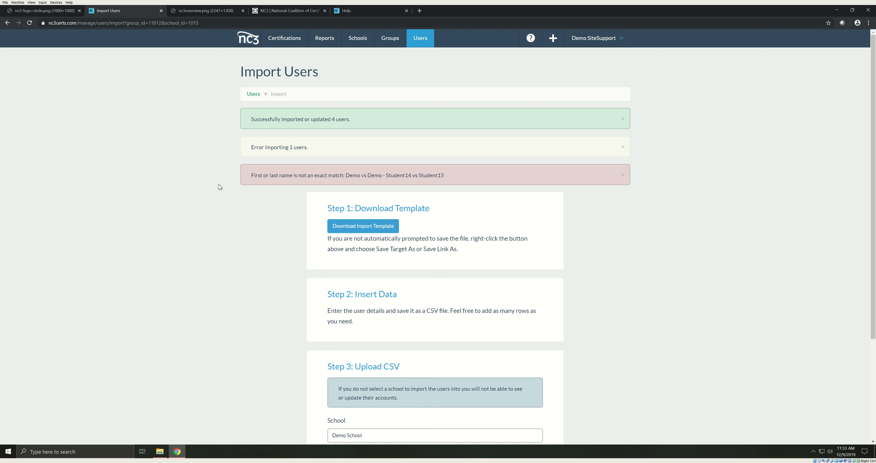
pyautogui.click(284, 37)
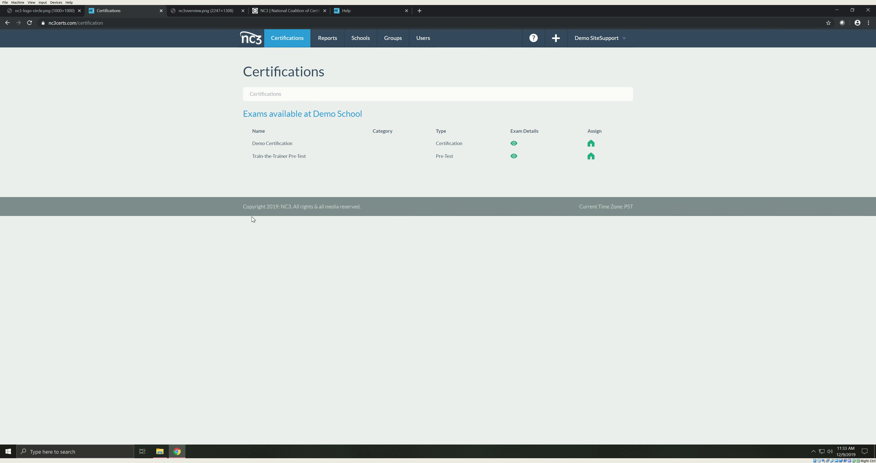
# Step: Switch on the Demo Certification group assignment for Demo Group 3, alongside Groups 1 and 2
pyautogui.click(590, 144)
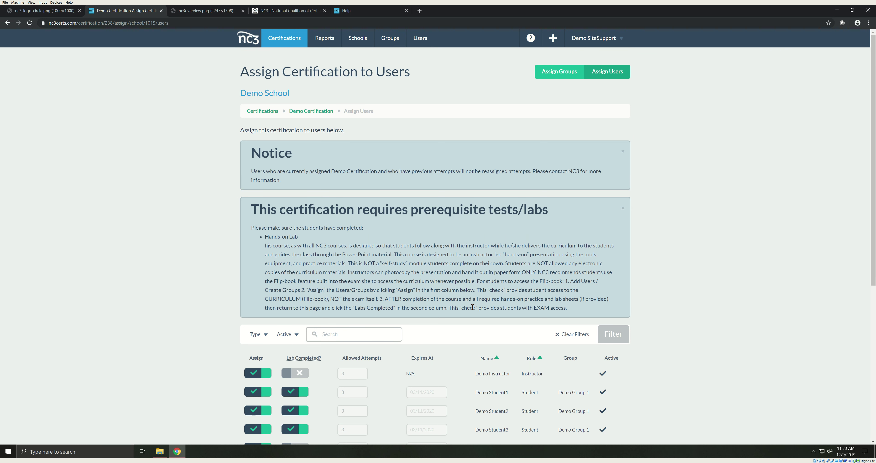
pyautogui.click(566, 77)
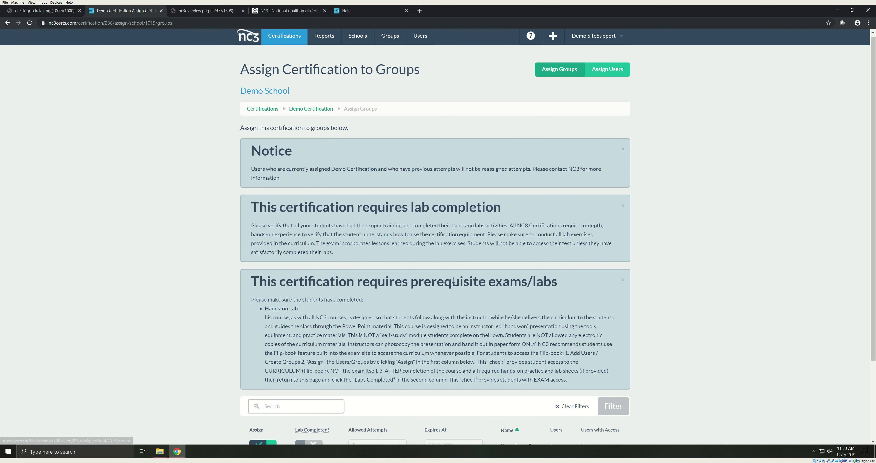
pyautogui.scroll(-3, 454, 280)
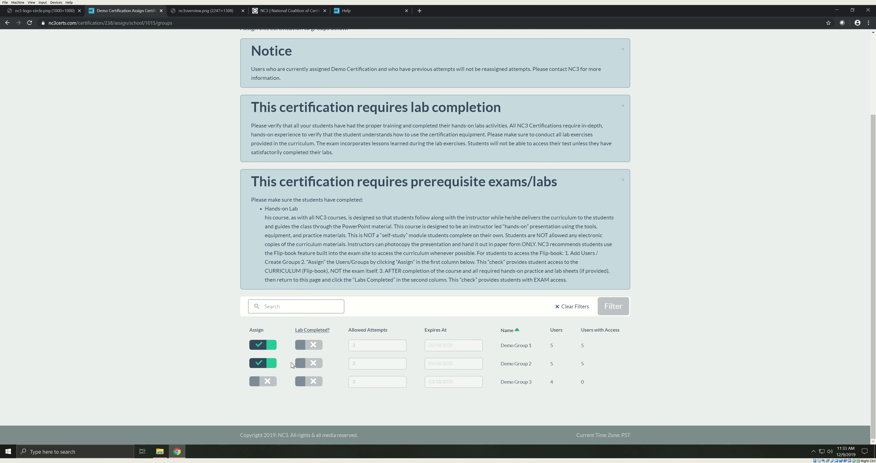
pyautogui.click(271, 383)
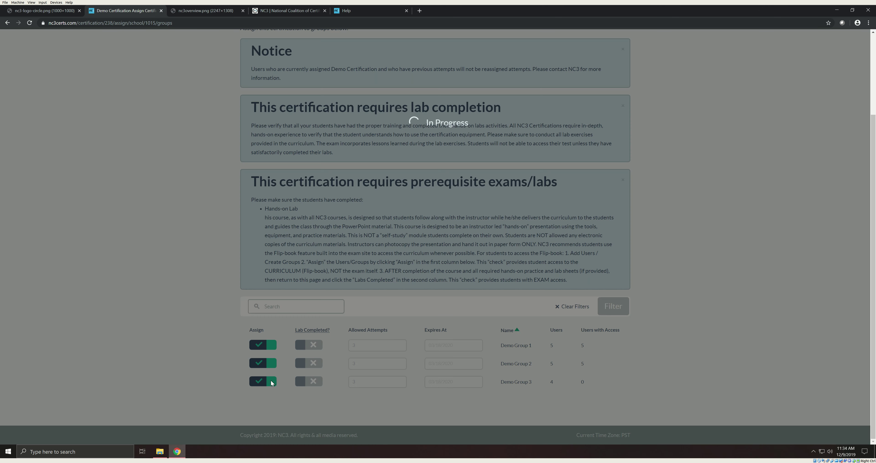